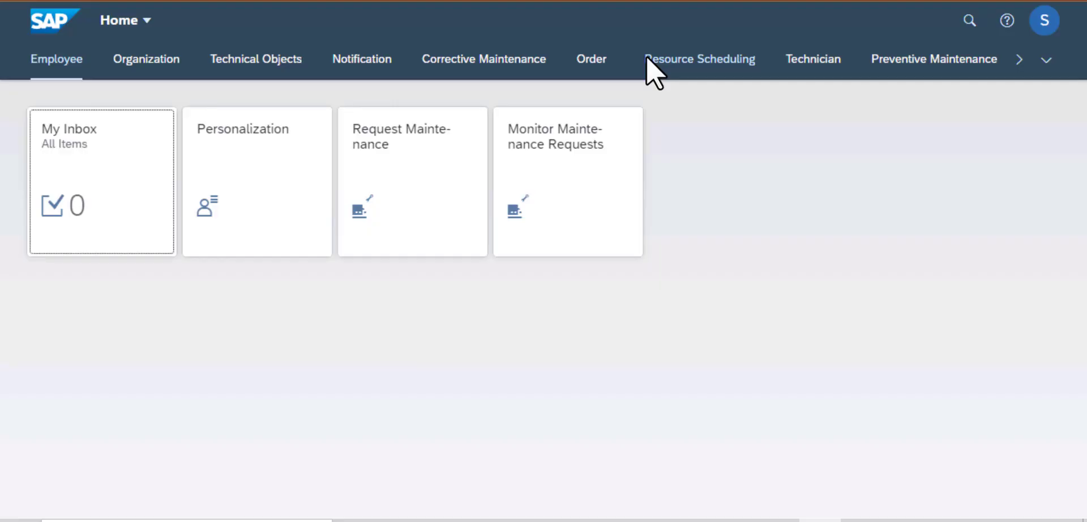
Launch Manage Service Entry Sheets from the Purchaser / Warehouse app group.
click(1017, 60)
click(758, 60)
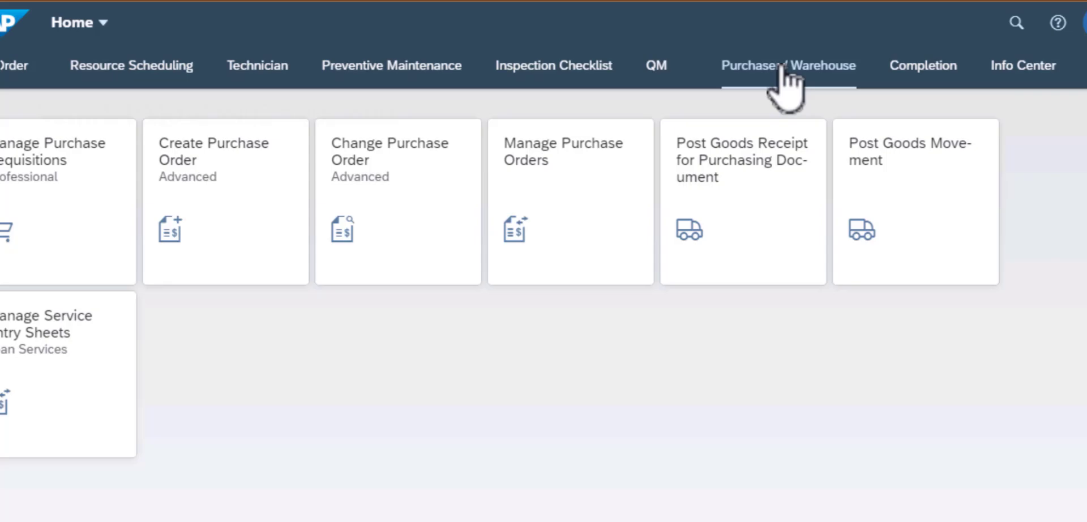
click(72, 304)
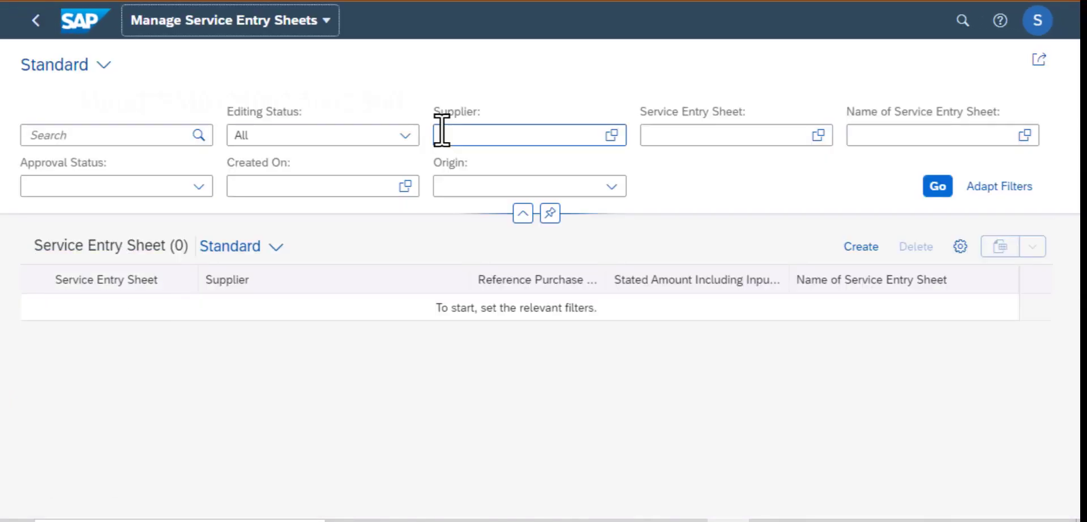
click(404, 137)
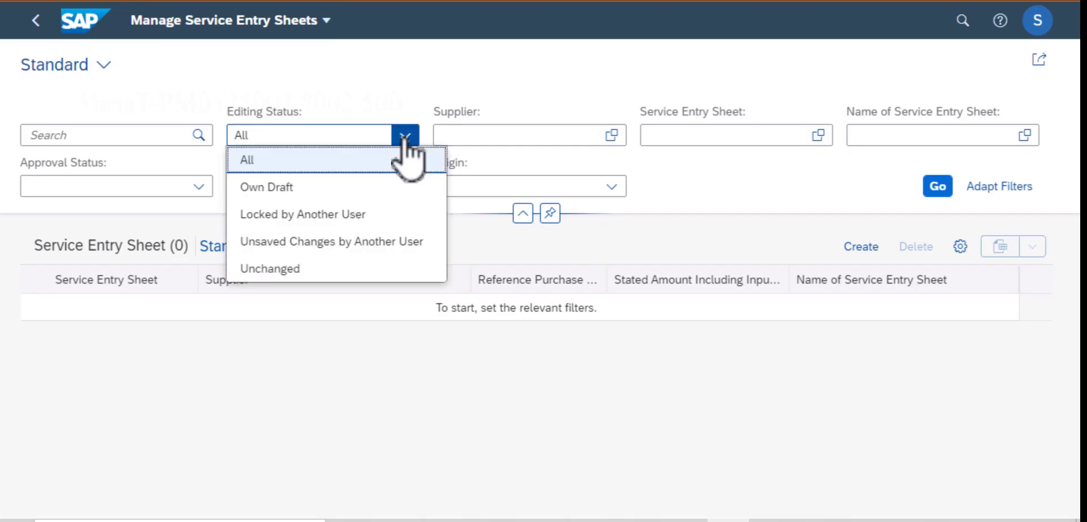
click(404, 138)
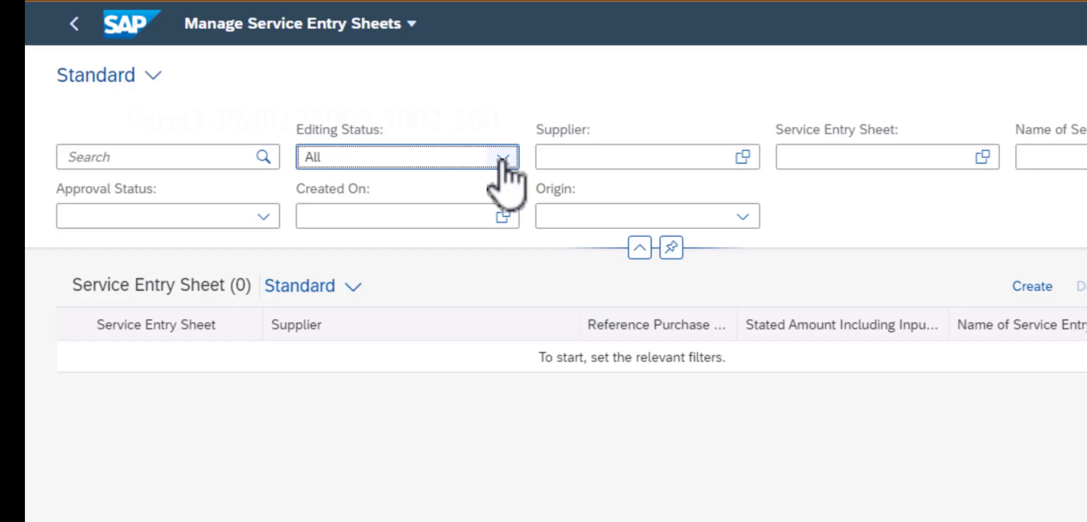
click(263, 217)
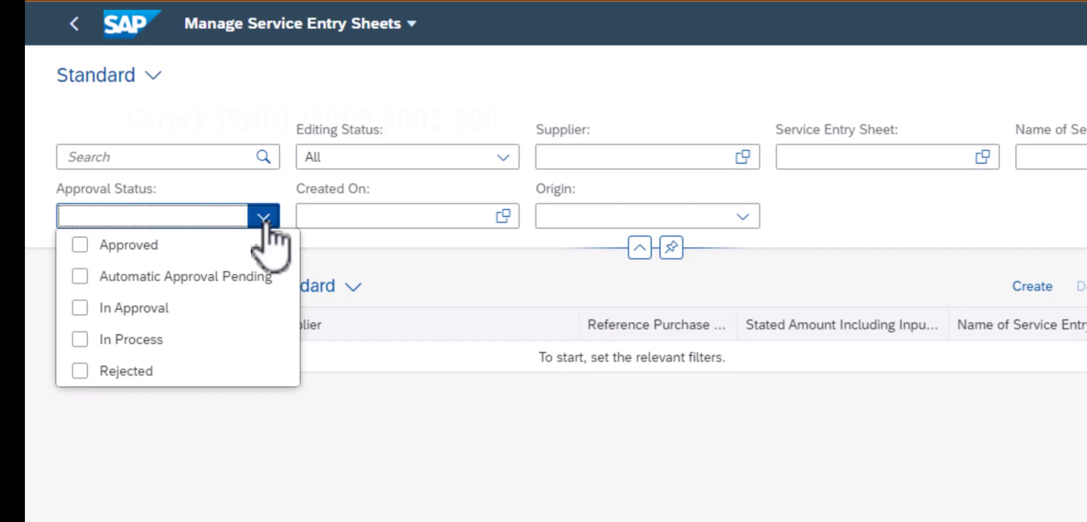
click(263, 217)
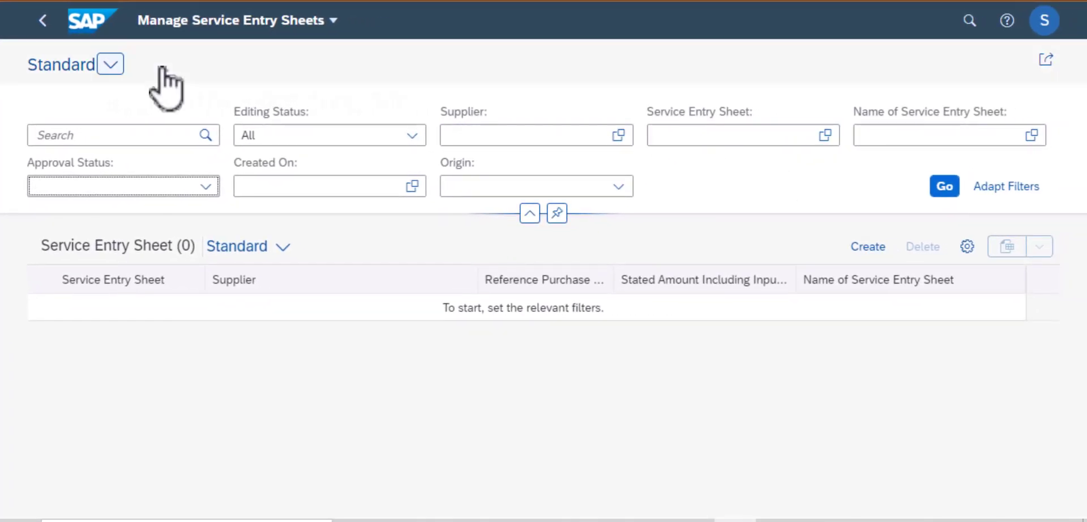
Create a new service entry sheet named 'Service Entry Group 16'.
click(873, 252)
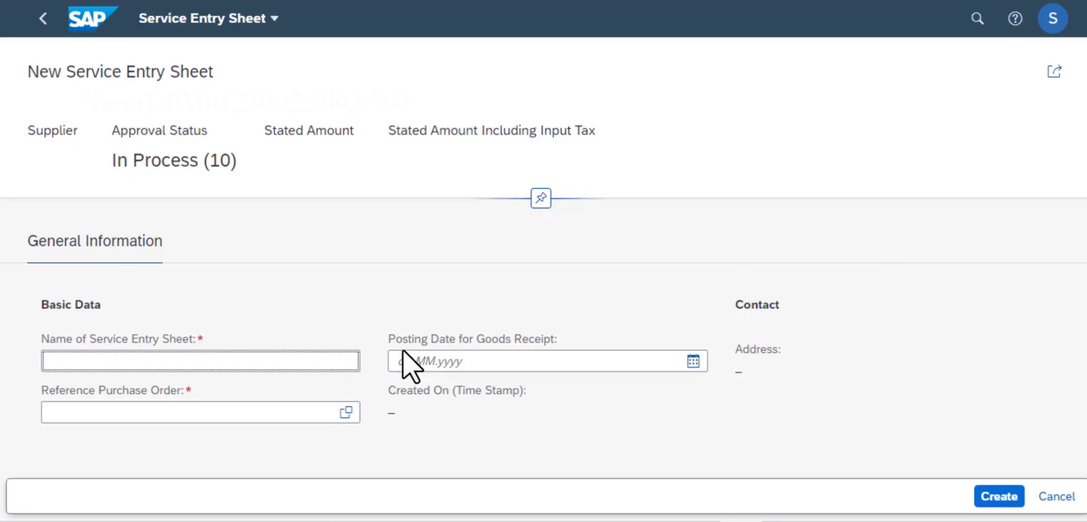
text(Service )
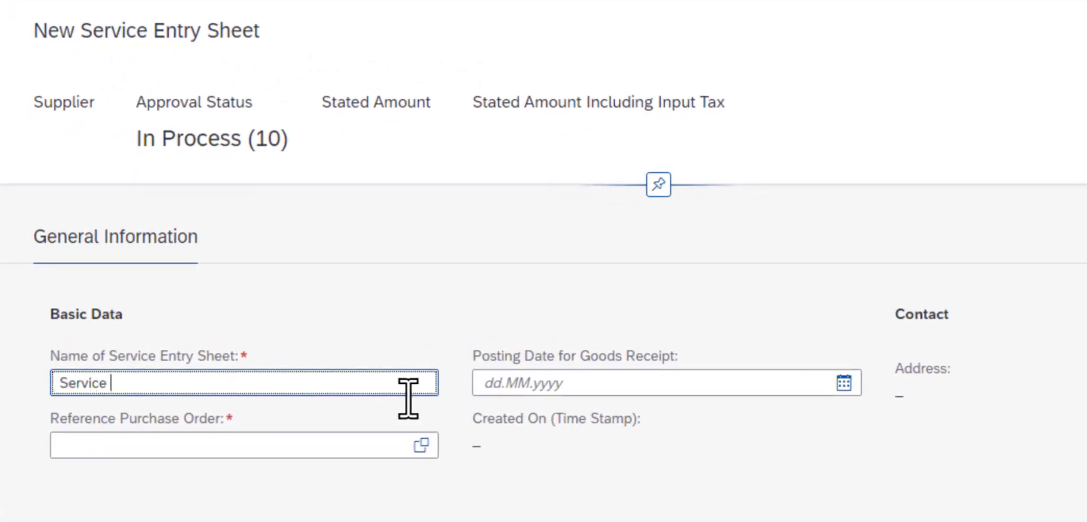
text(Entry Group  16)
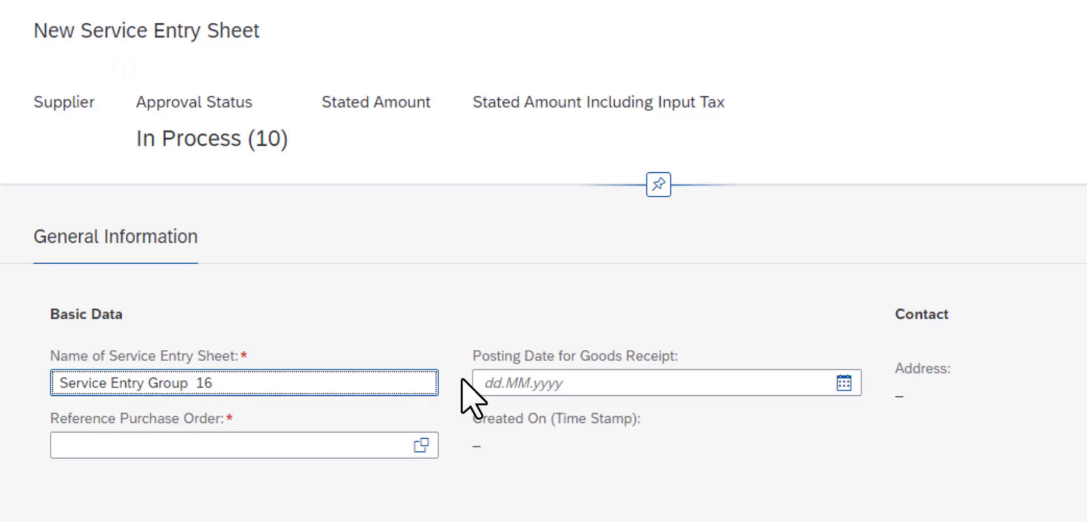
click(253, 445)
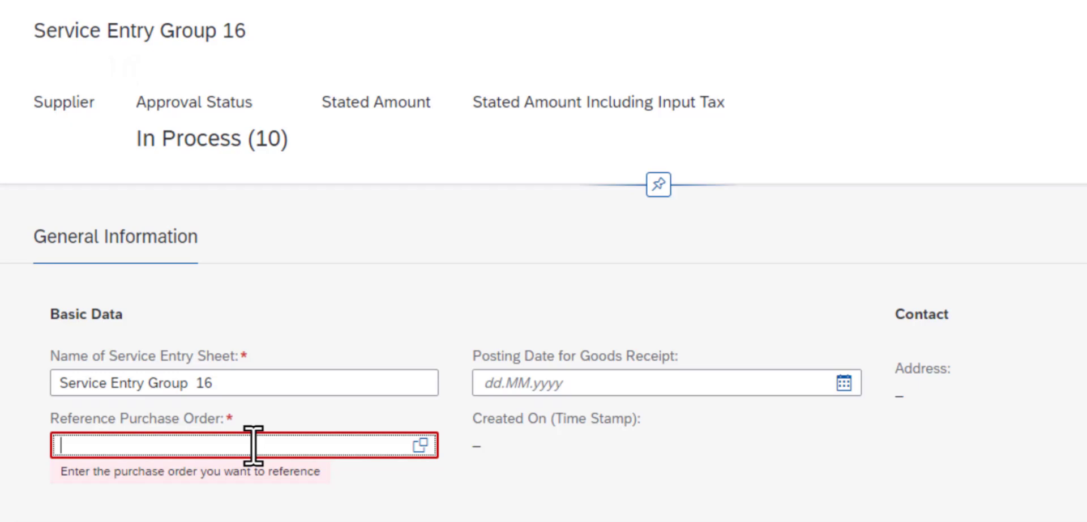
text(4500000061)
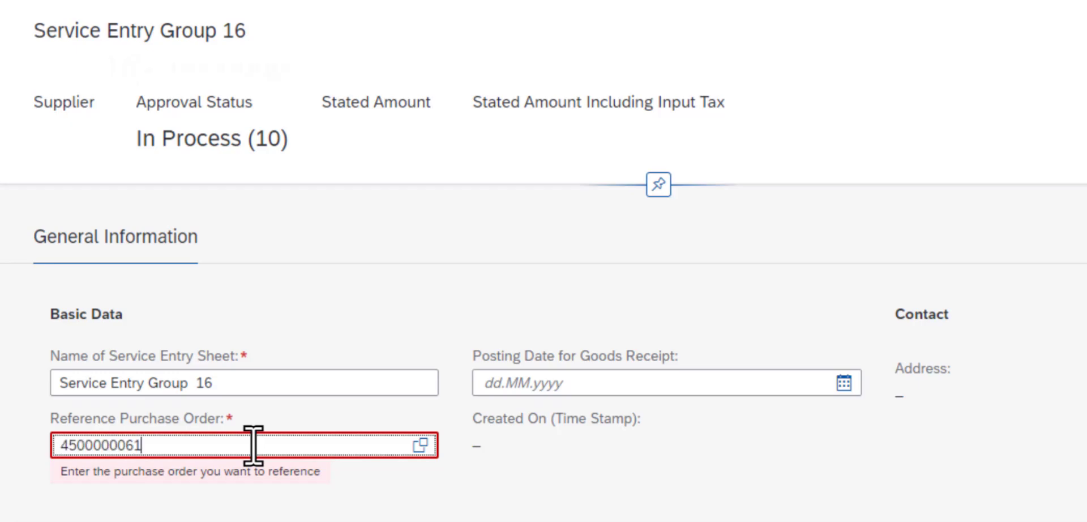
click(371, 486)
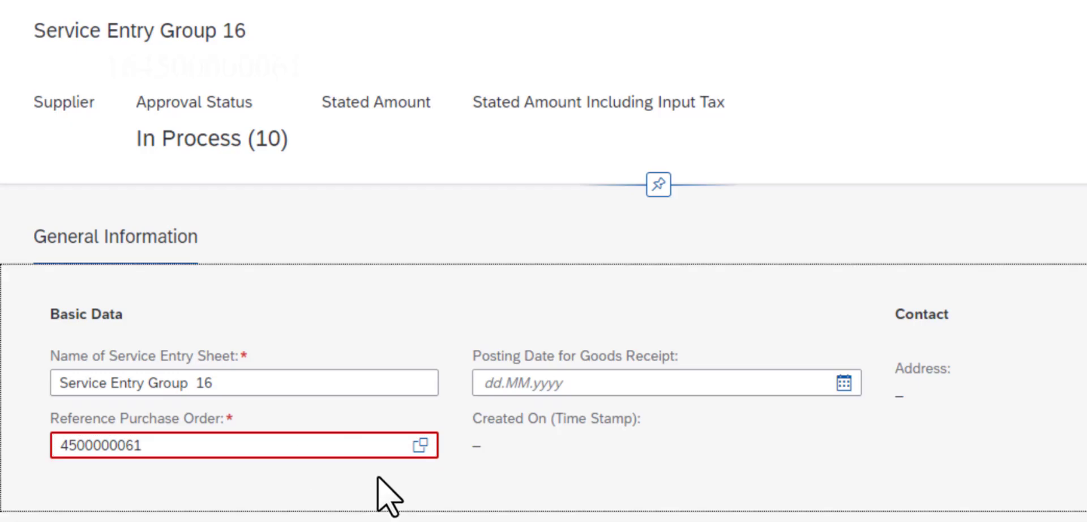
click(843, 383)
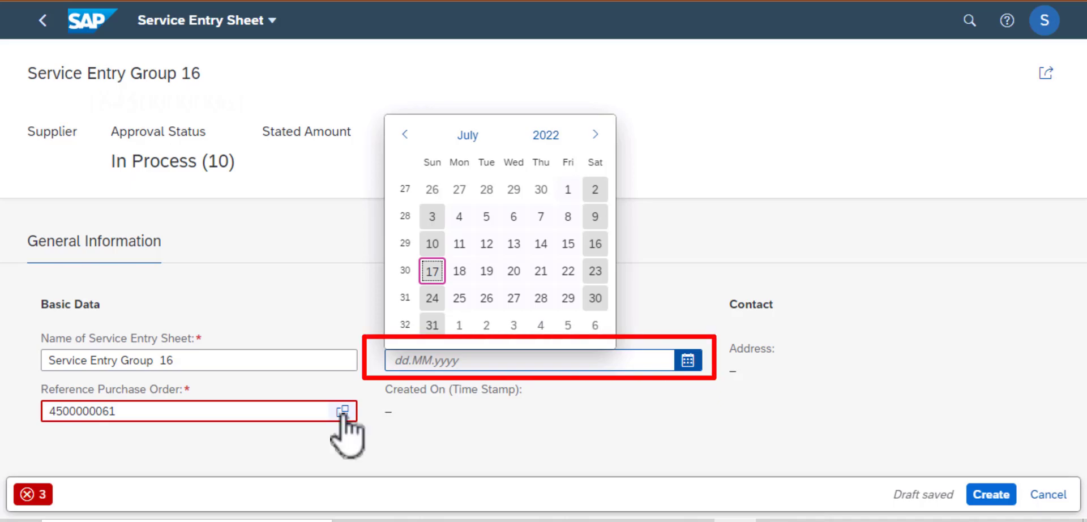
click(438, 273)
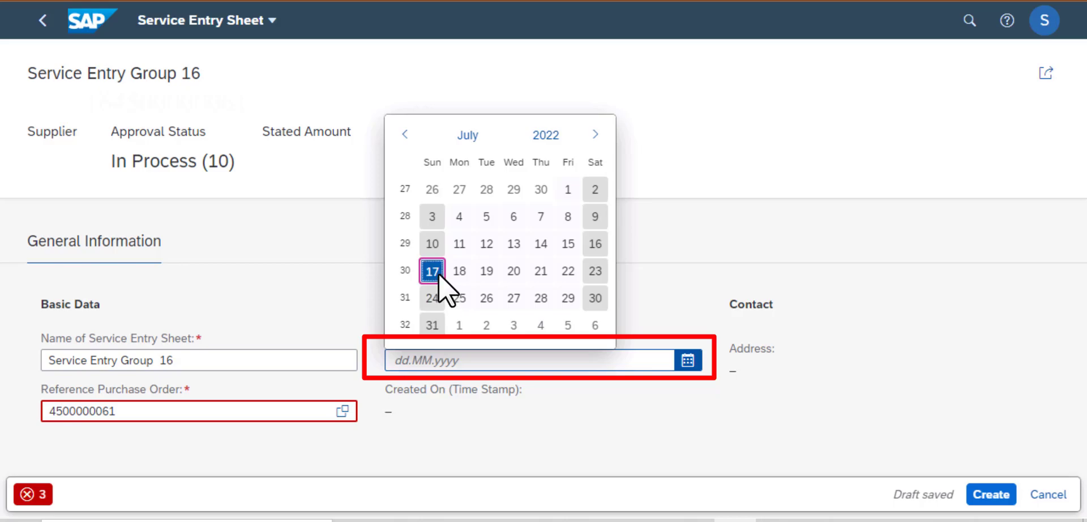
click(343, 411)
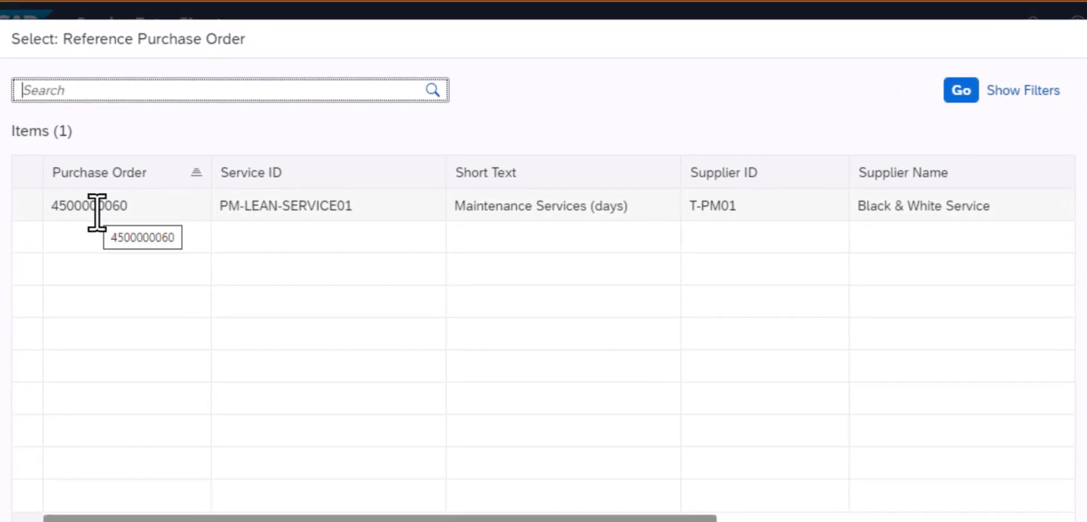
click(100, 209)
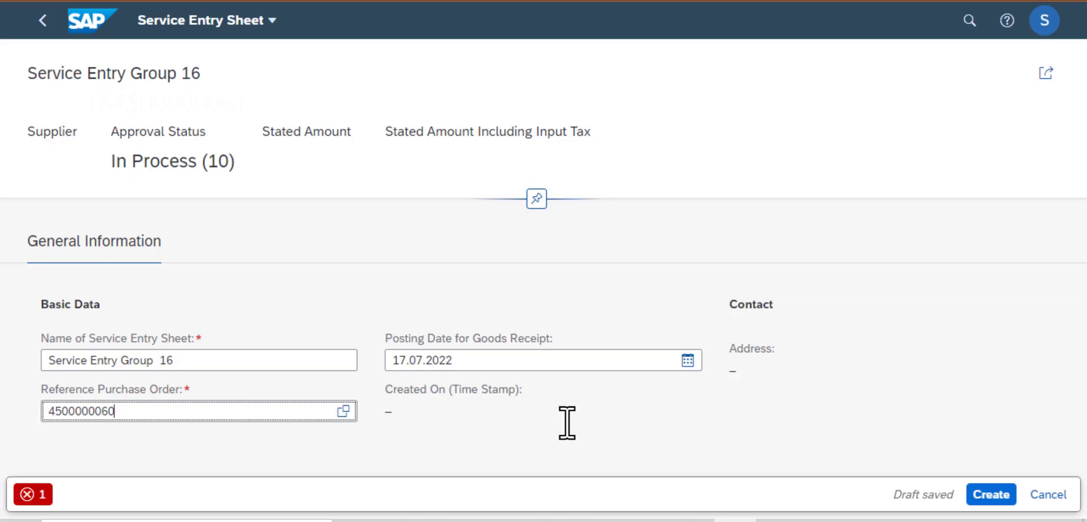
click(988, 497)
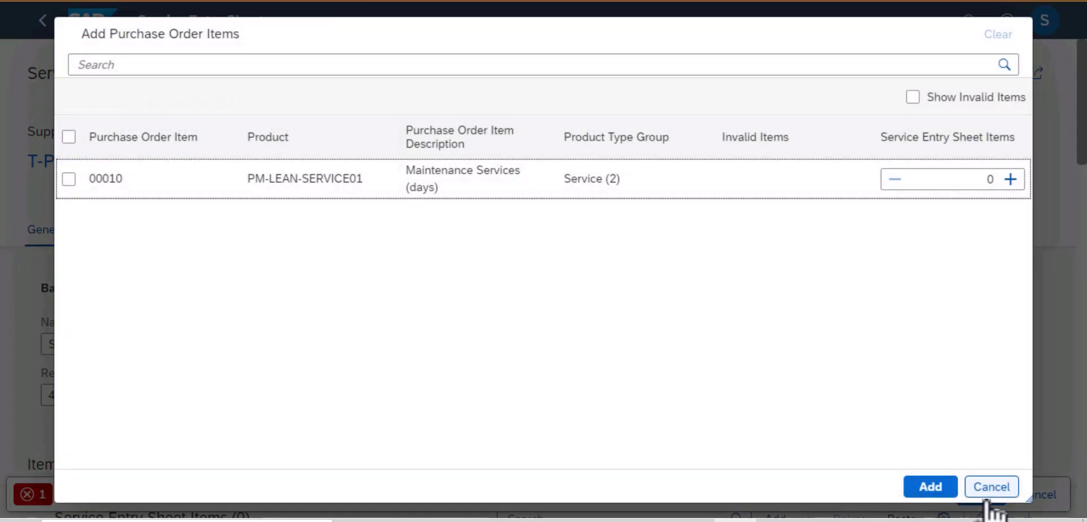
Add one sheet item for purchase order item 00010, Maintenance Services.
click(1010, 179)
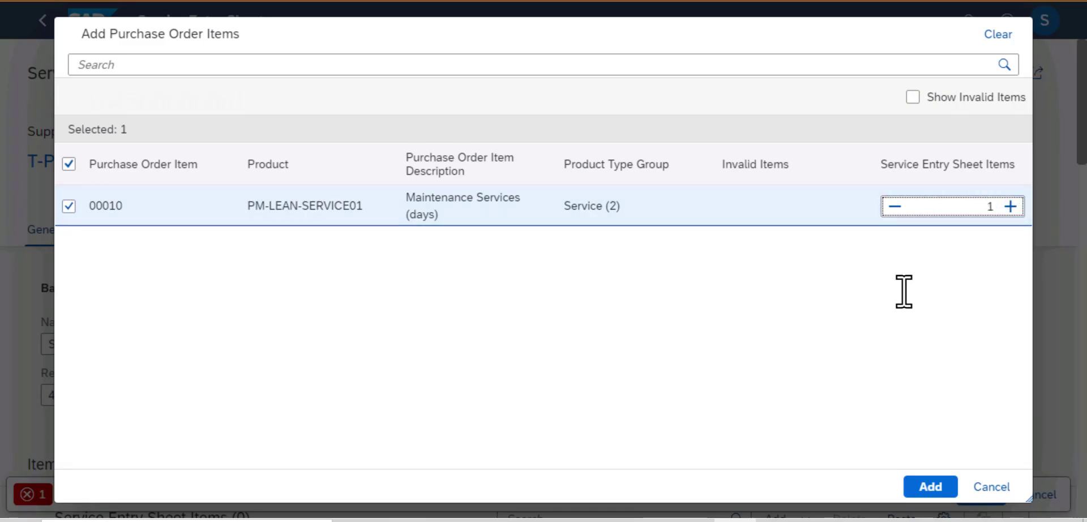
click(915, 483)
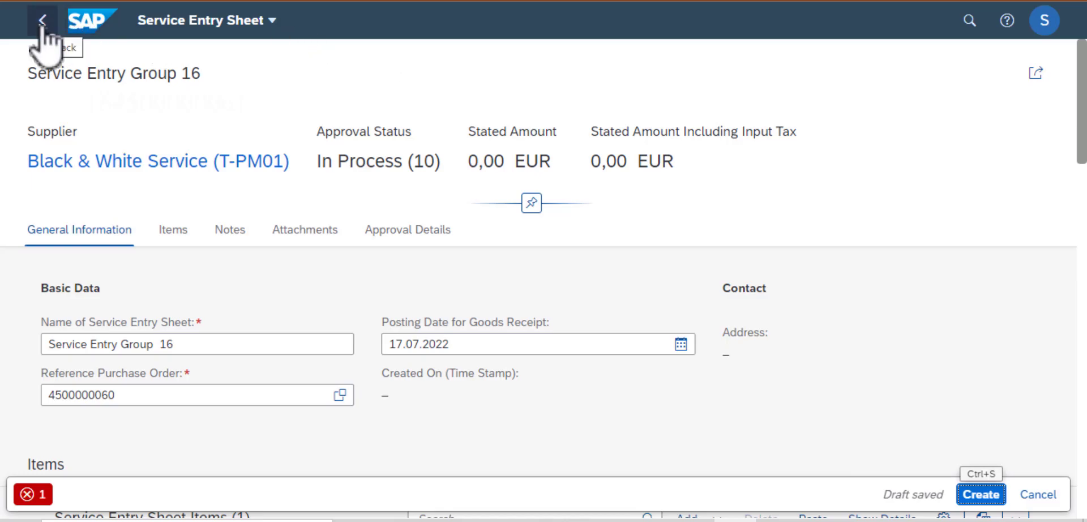
Attempt creation, review the missing performance period and quantity errors, then return to the list.
click(983, 494)
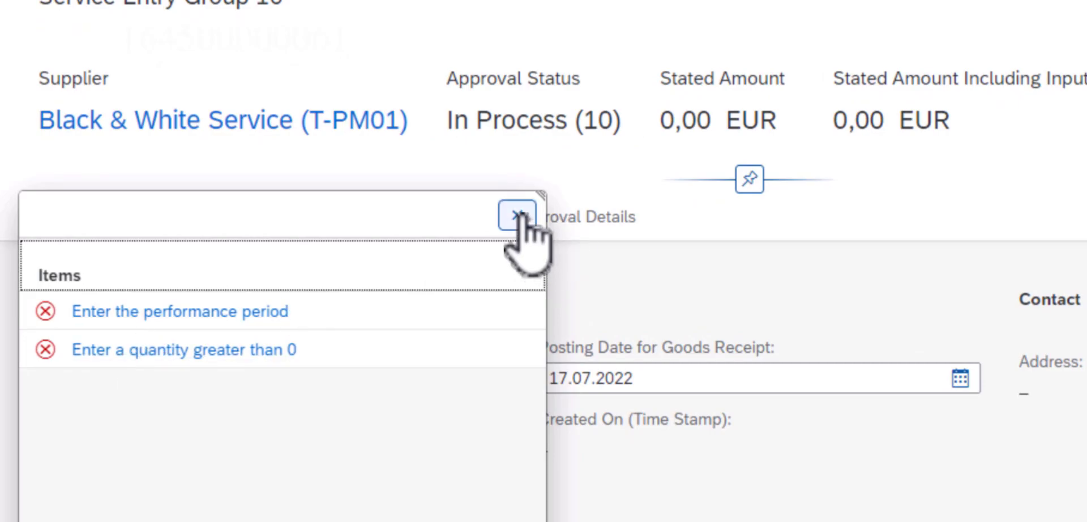
click(200, 313)
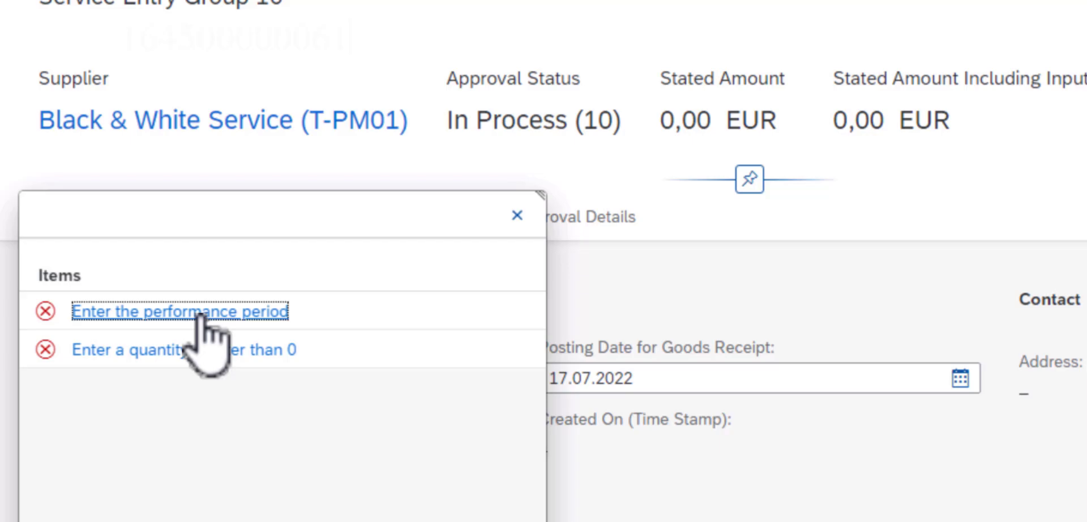
click(517, 215)
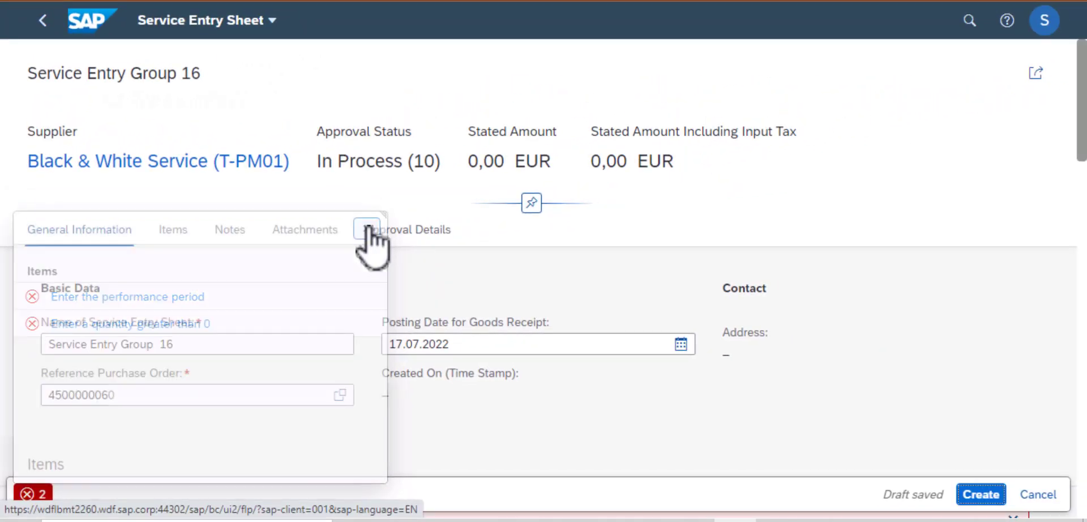
click(43, 20)
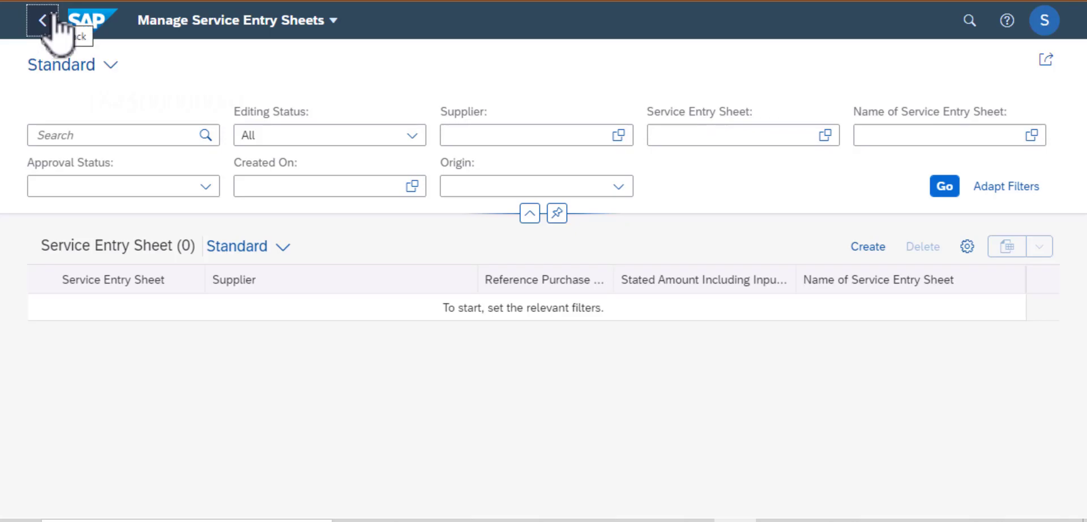
click(944, 186)
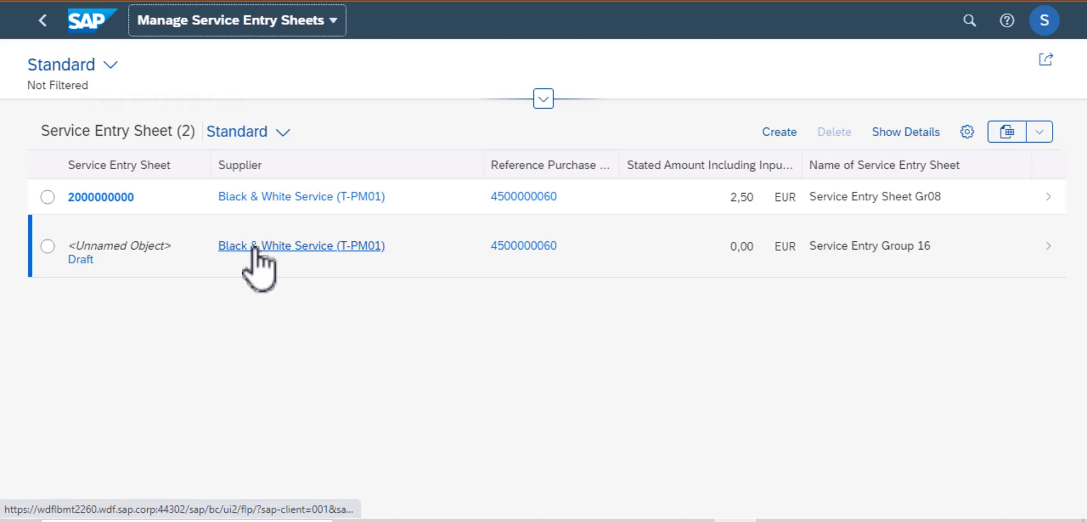
click(271, 196)
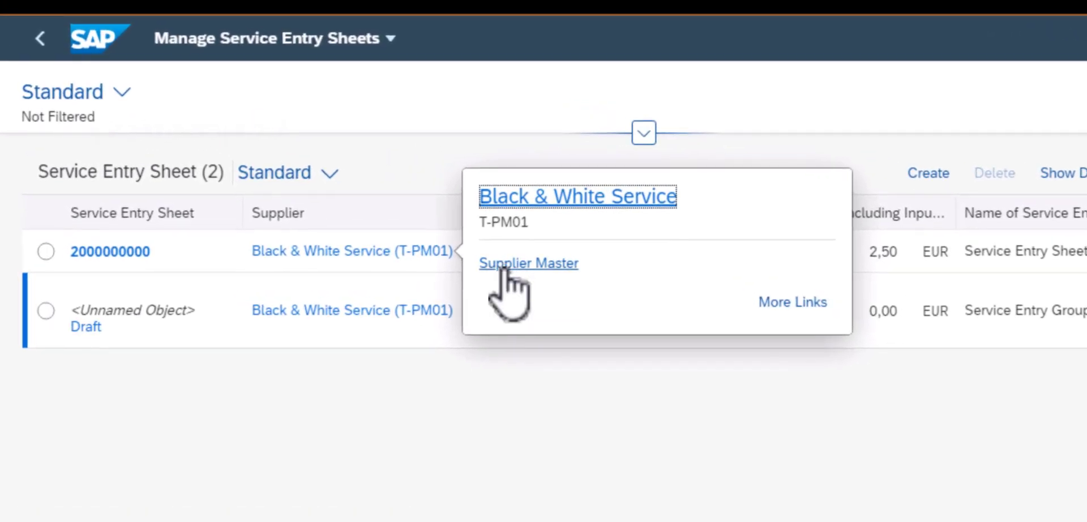
click(633, 249)
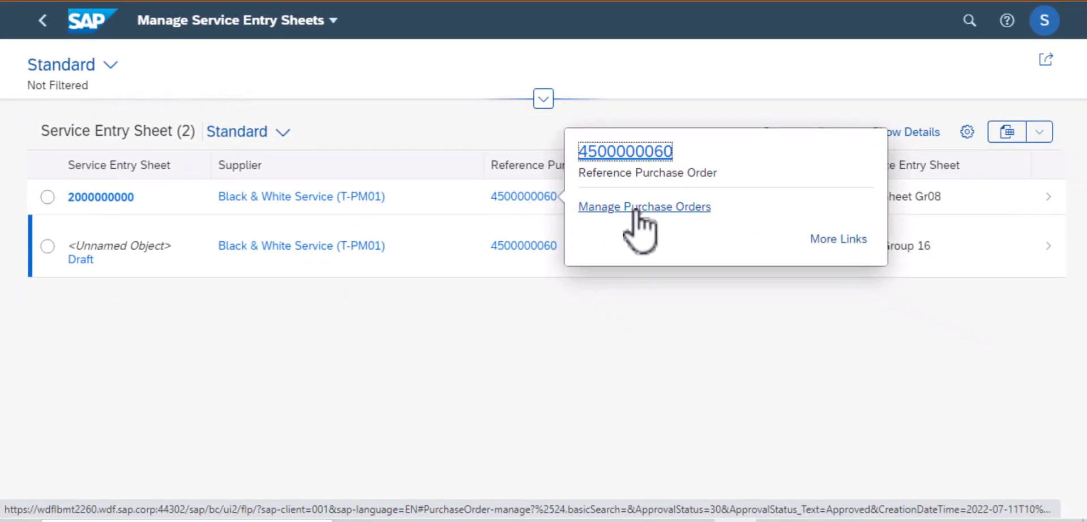
click(47, 197)
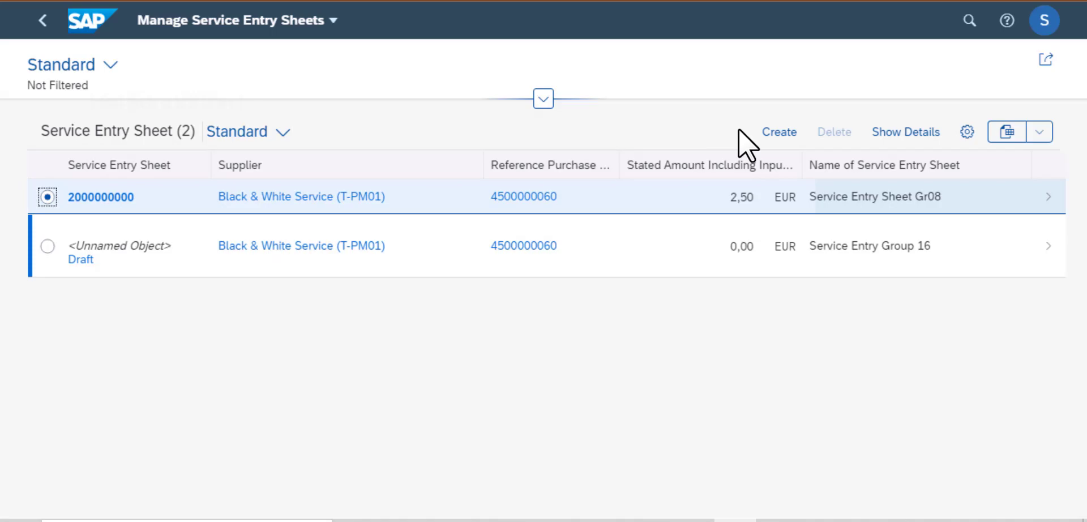
Show amounts and approval status, then open the supplier master for Black & White Service.
click(922, 136)
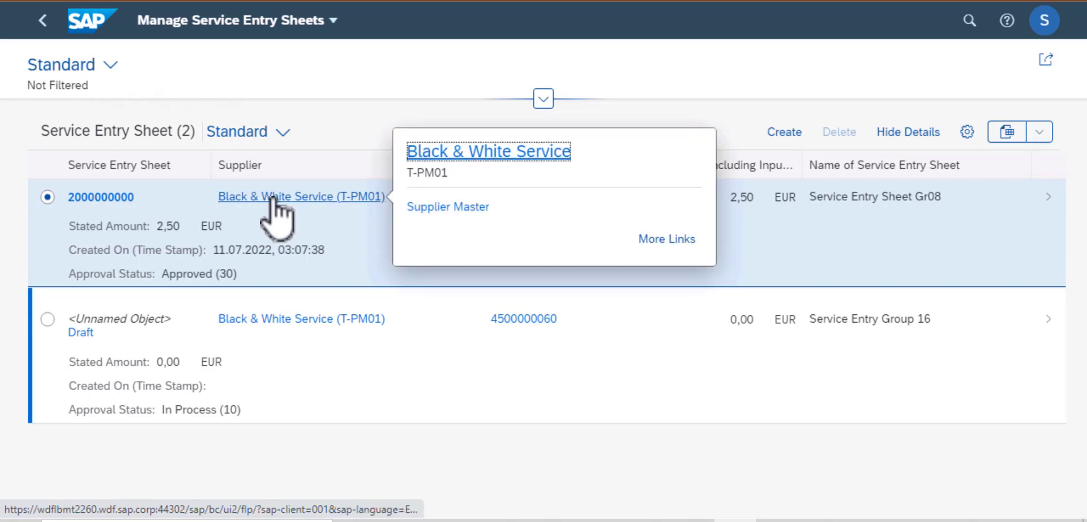
click(655, 243)
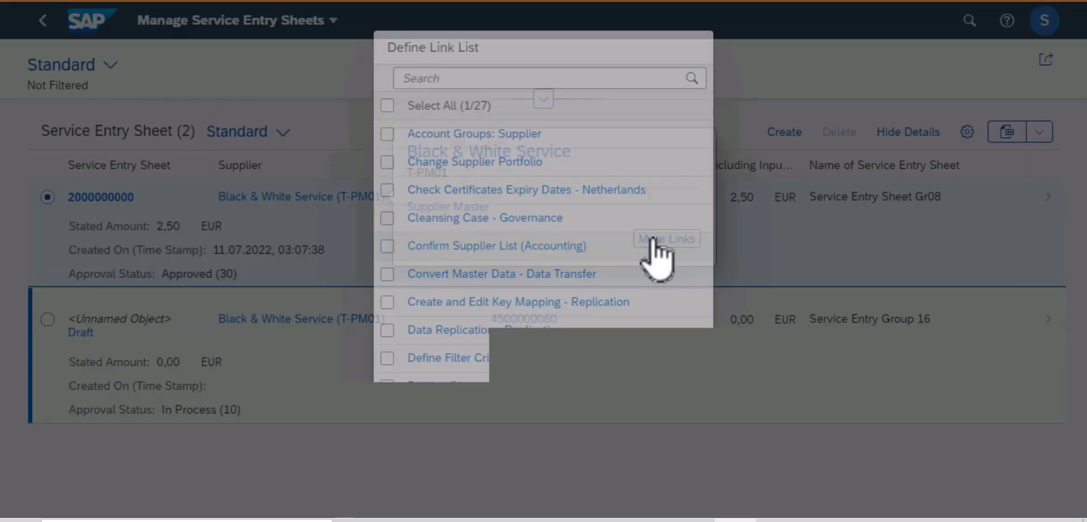
click(445, 79)
text(send)
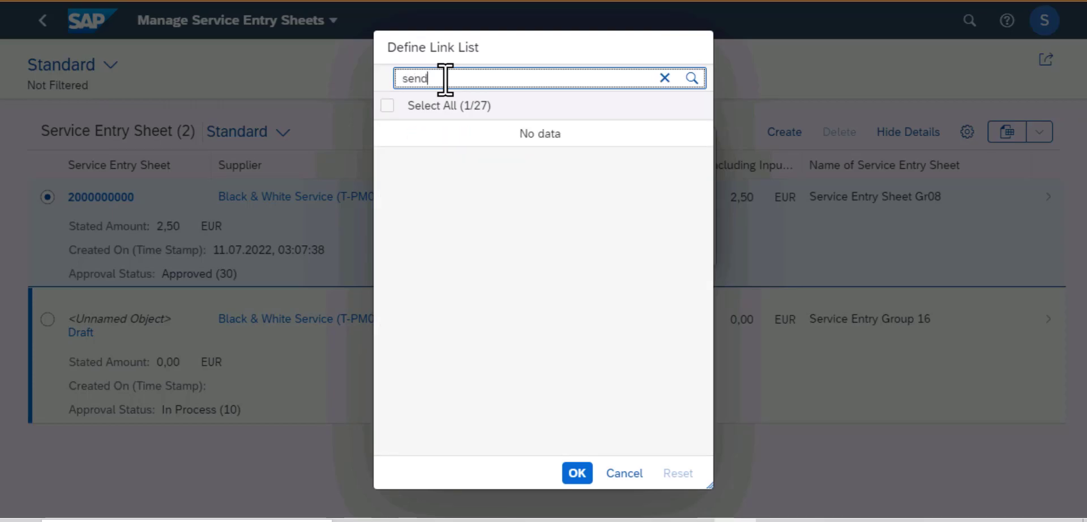
click(610, 482)
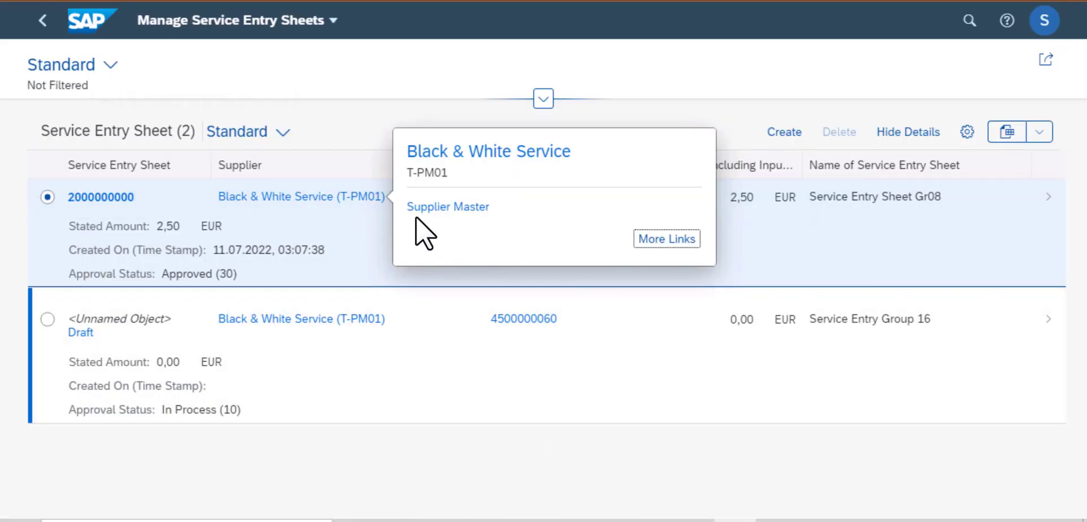
click(419, 208)
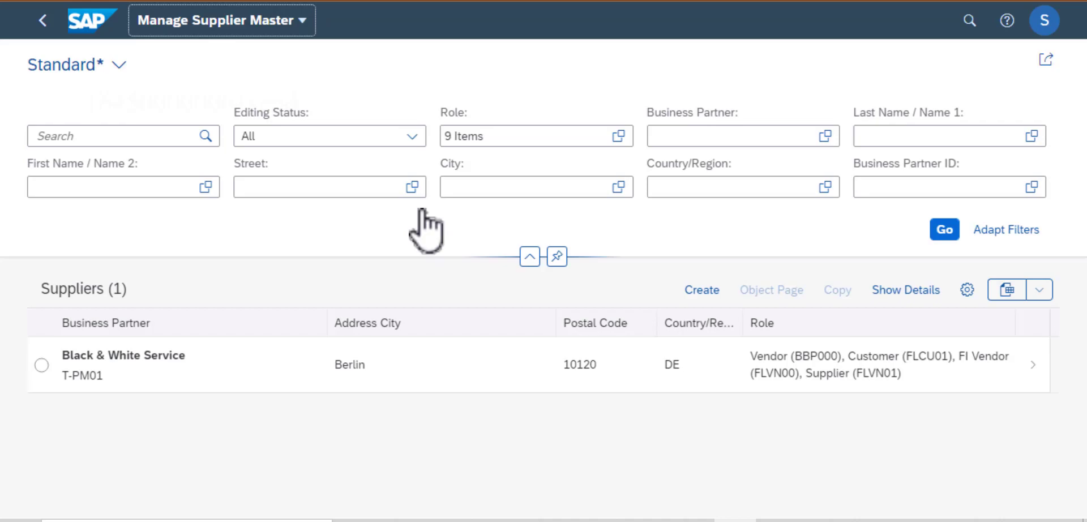
click(42, 365)
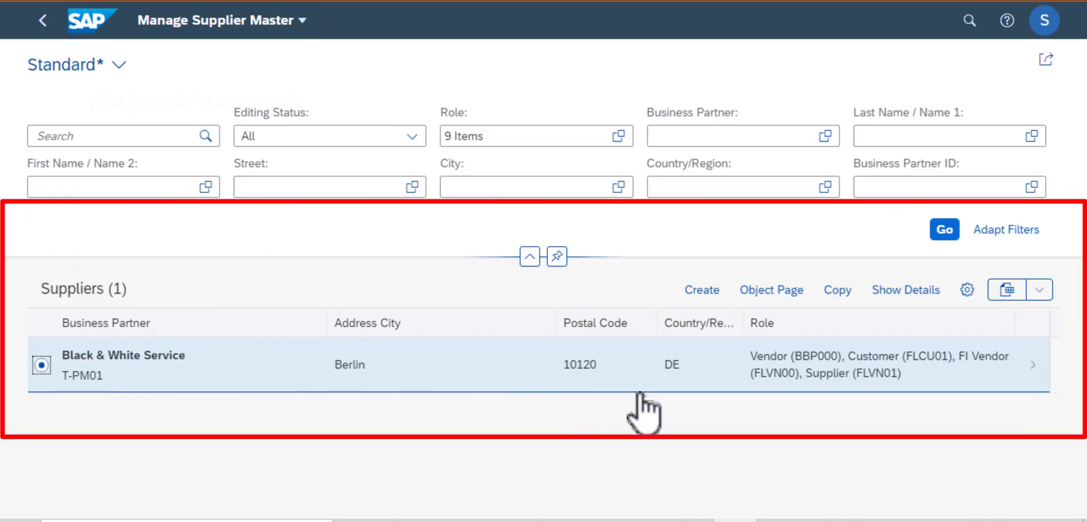
click(1038, 291)
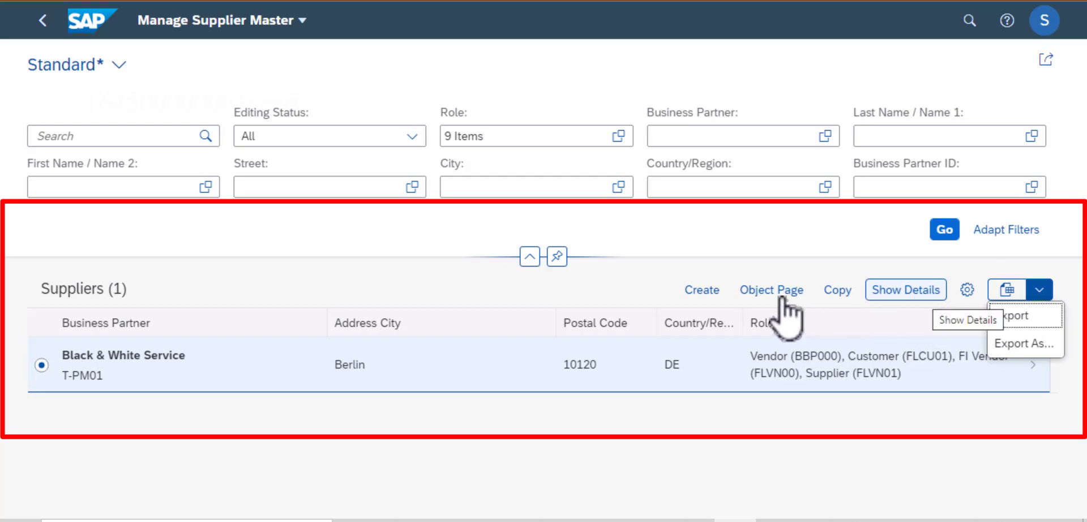
click(753, 289)
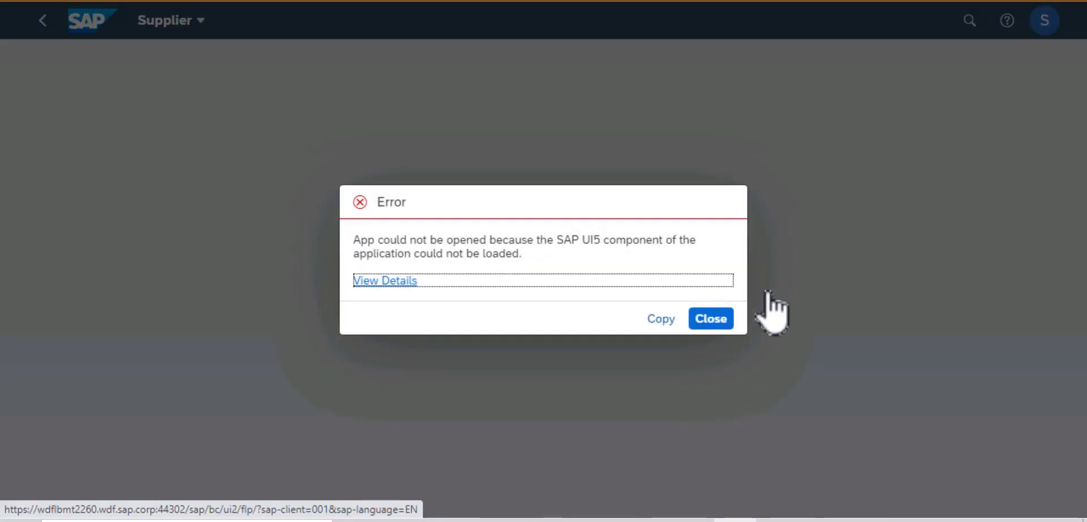
click(711, 319)
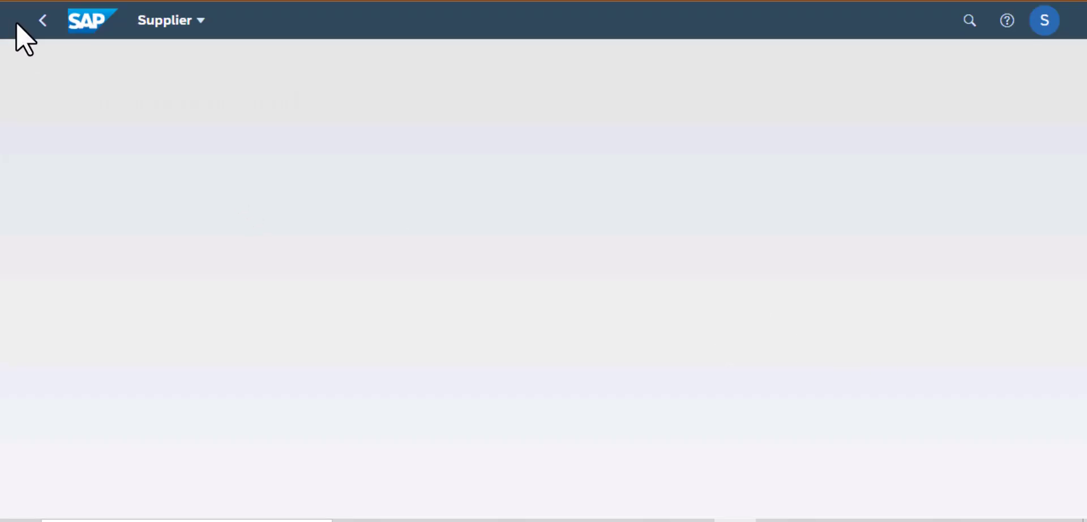
click(45, 25)
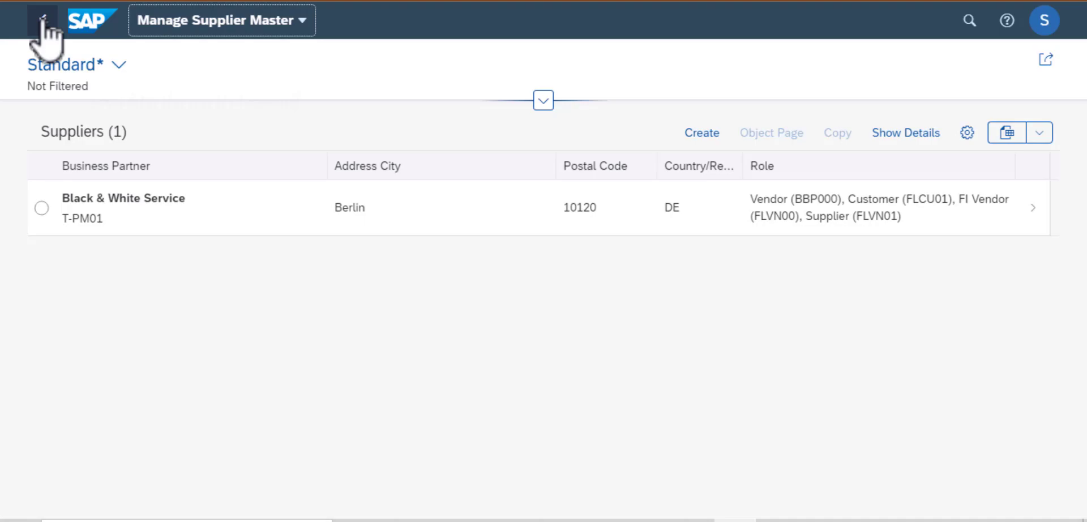
click(43, 23)
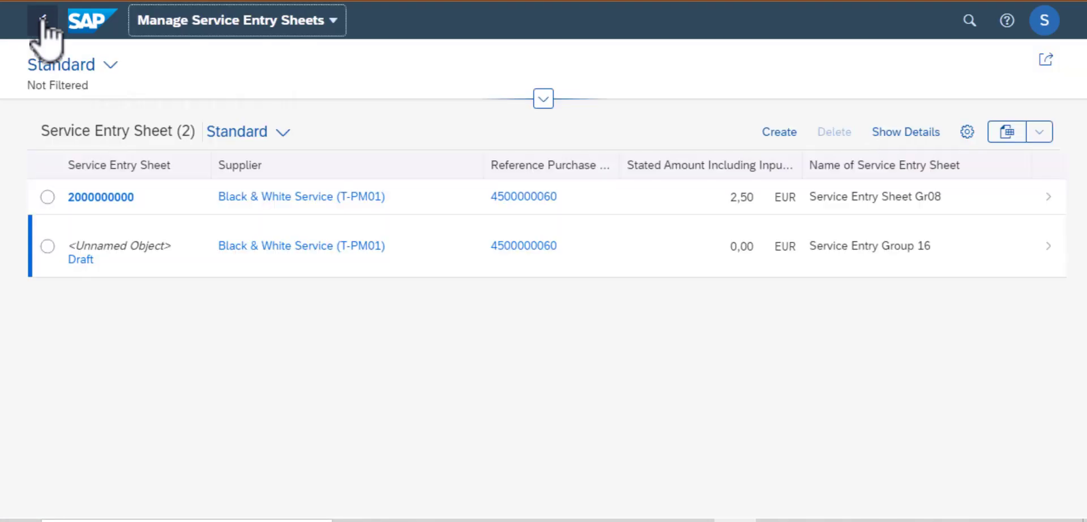
click(171, 200)
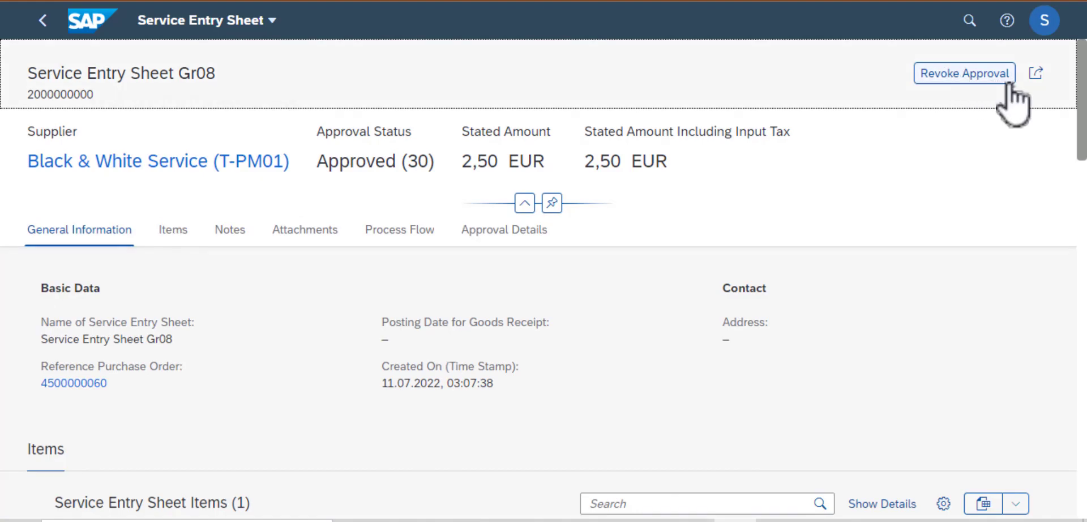
scroll(979, 79, down, 2)
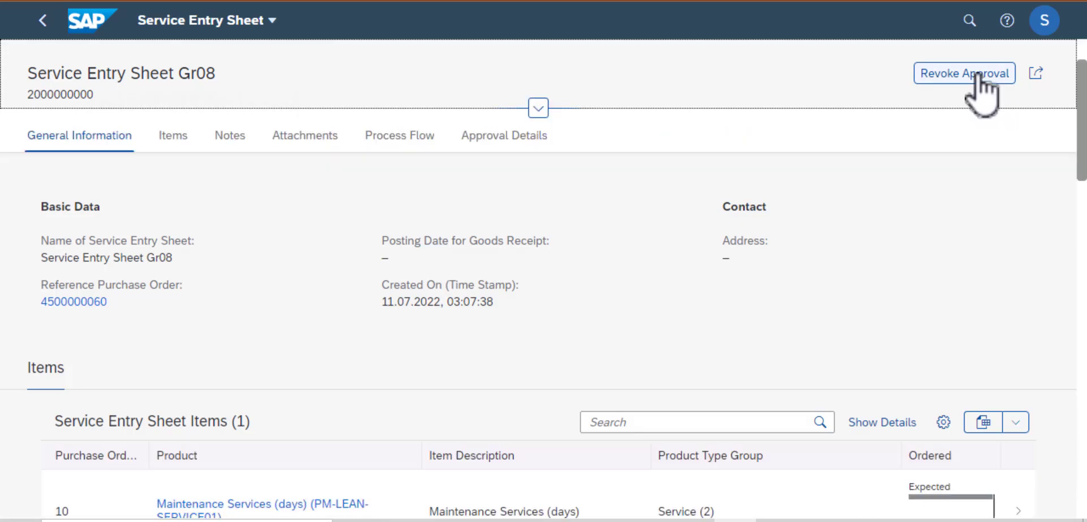
click(978, 78)
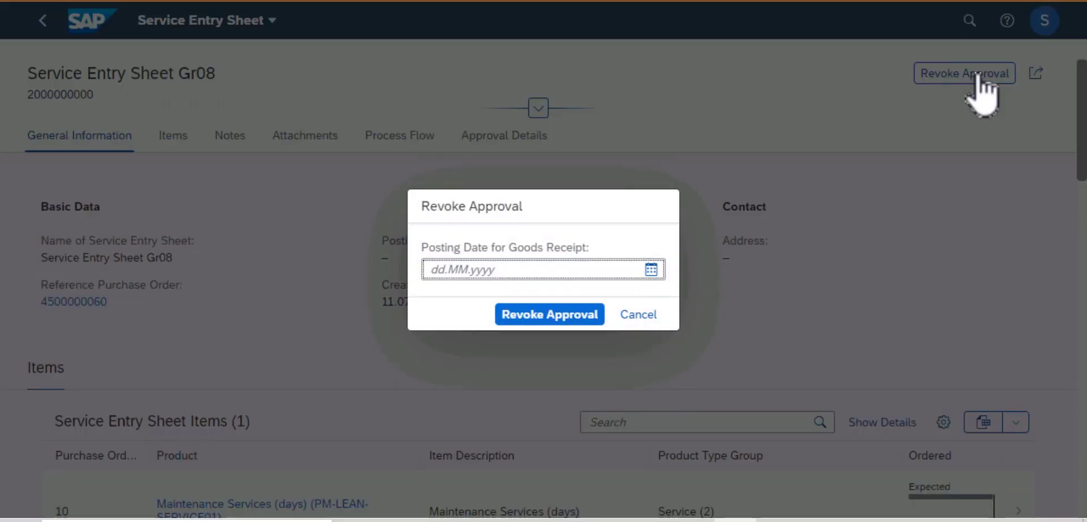
Confirm the revocation, dismiss the Invalid key predicate error, and view the Process Flow section.
click(588, 317)
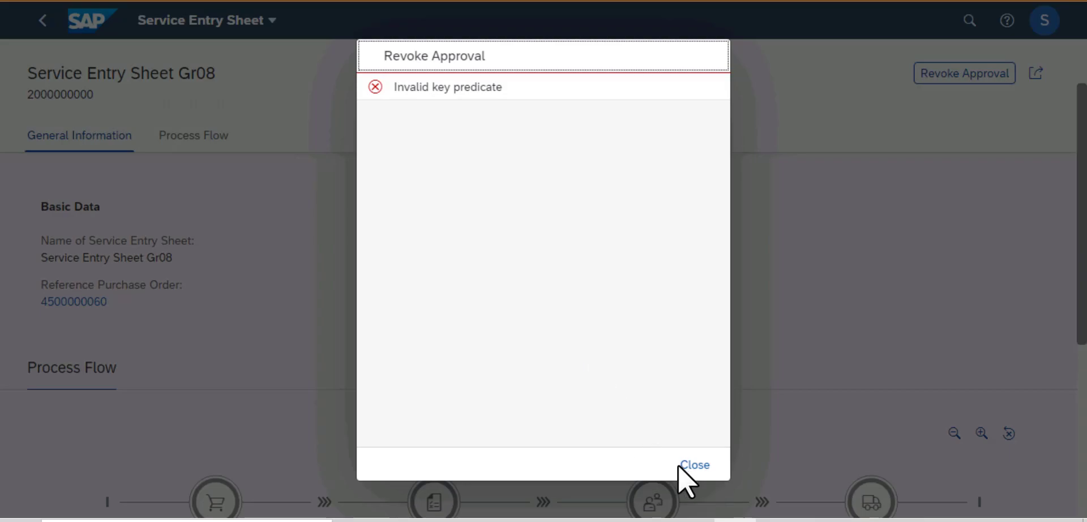
click(702, 471)
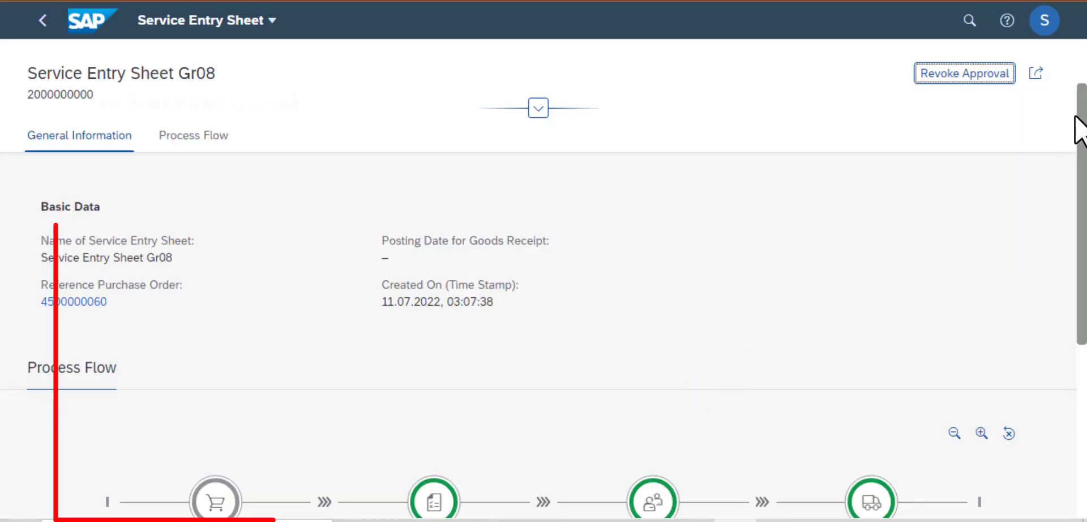
drag(1082, 125, 1083, 240)
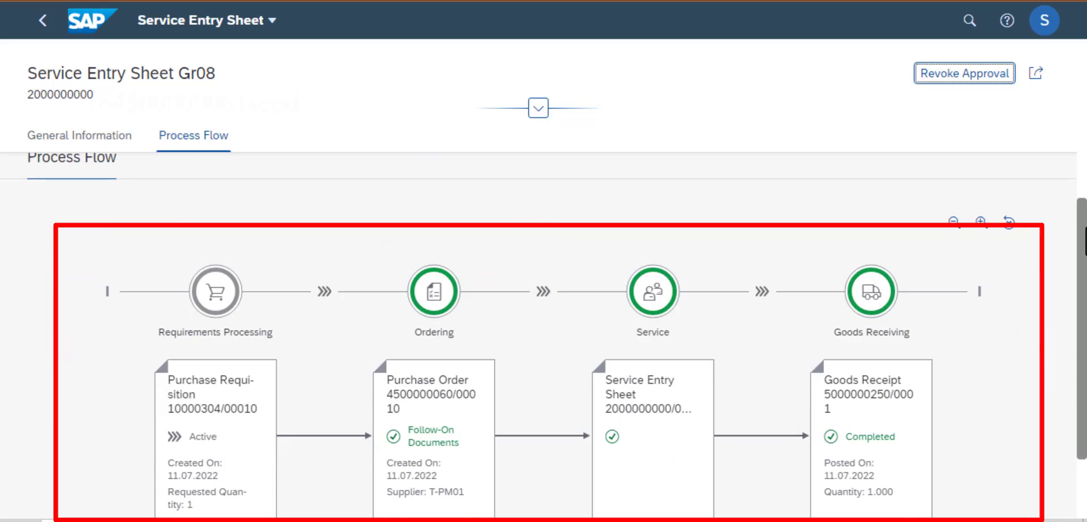
drag(1084, 240, 1084, 250)
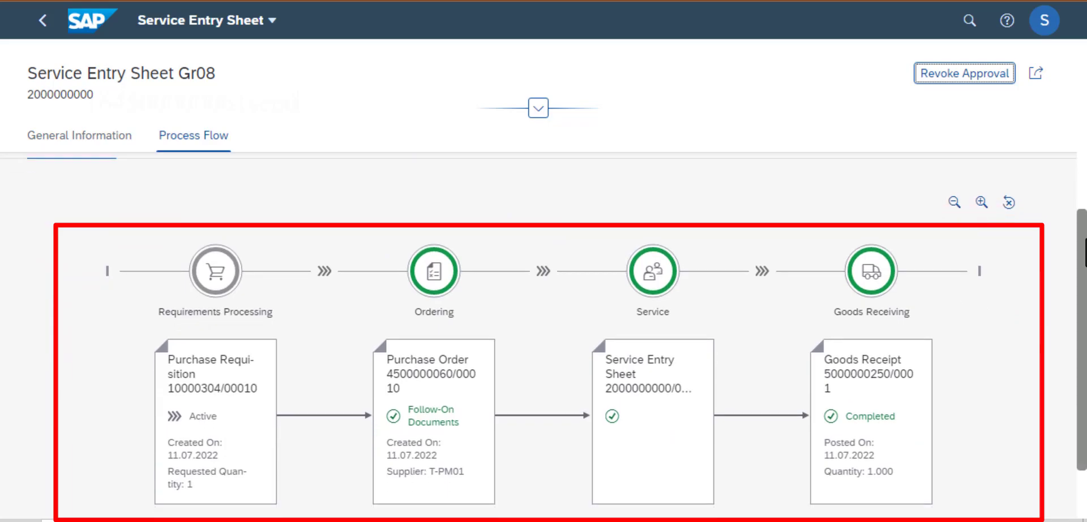